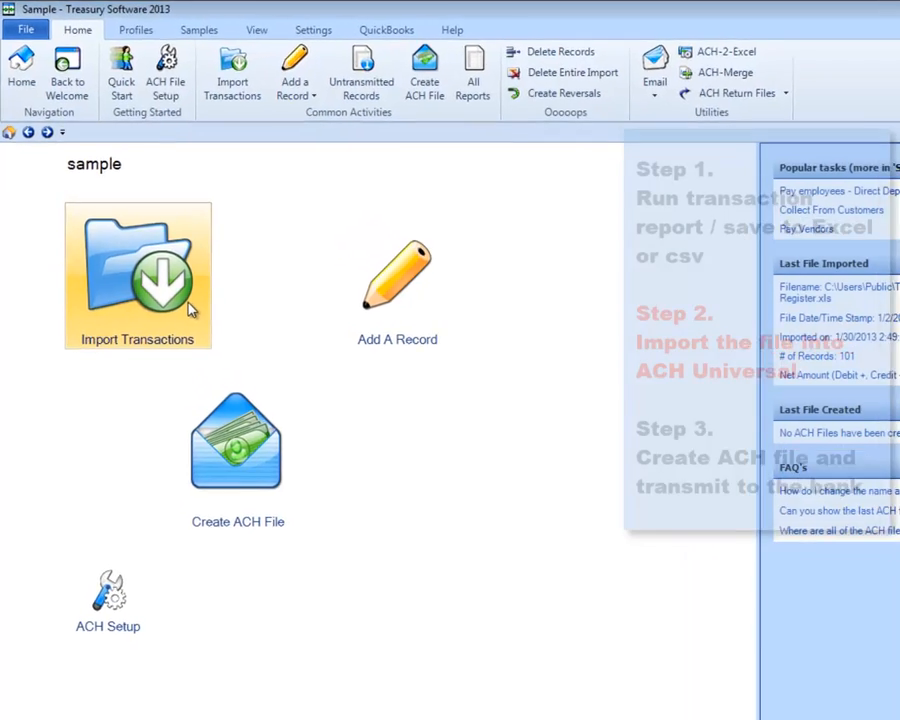
# - Start a transaction import from ACH_with_Accounts.xls and proceed to the column mapping
pyautogui.click(155, 252)
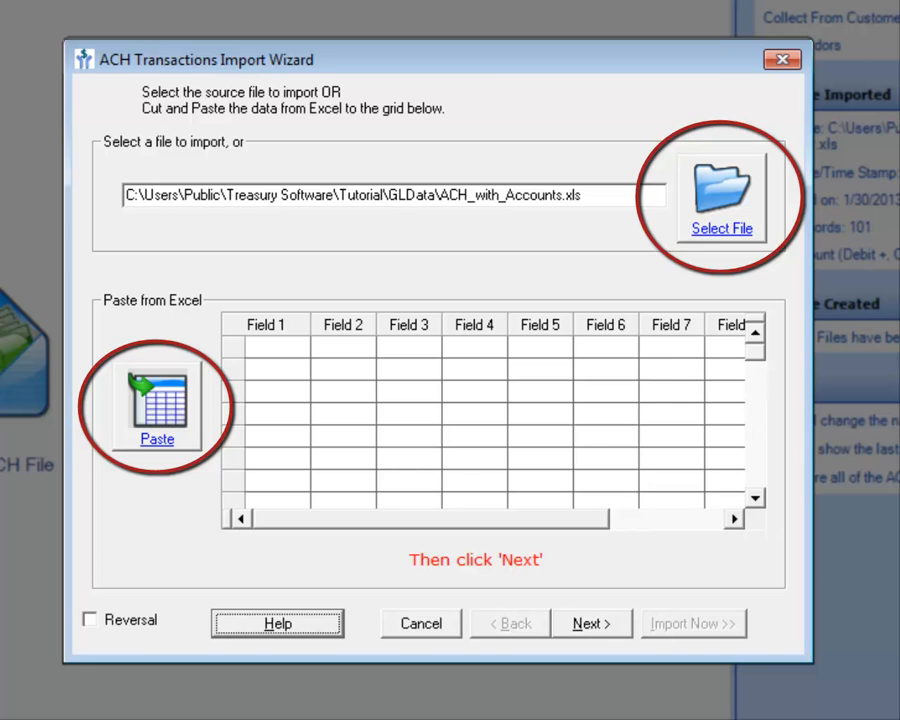
pyautogui.click(622, 627)
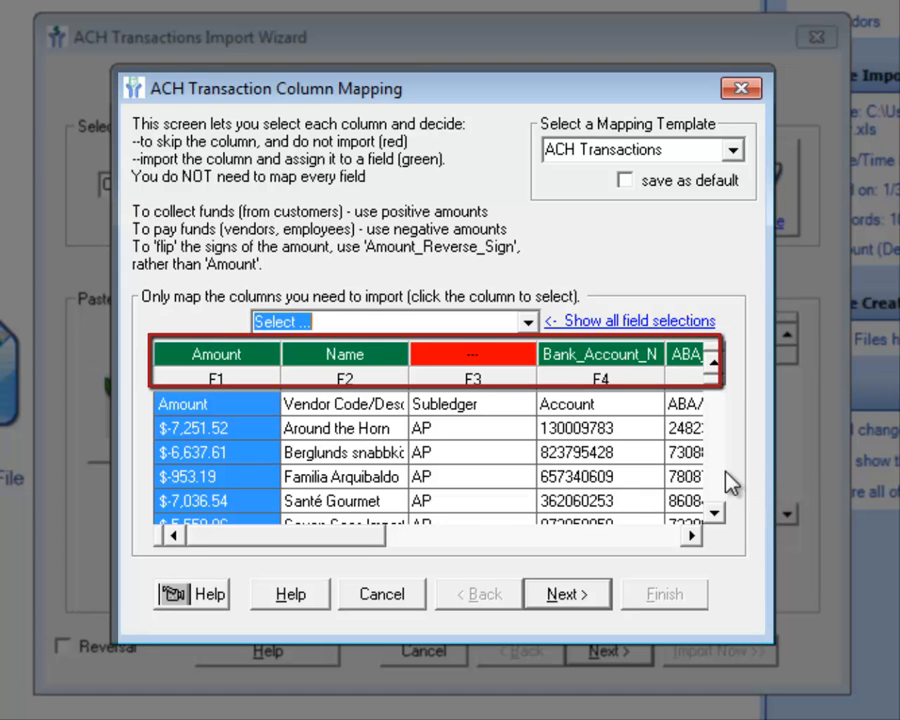
# - Look through the basic and full field choices for mapping the Amount column, and accept the existing ACH Transactions mapping
pyautogui.moveTo(340, 548); pyautogui.dragTo(318, 533)
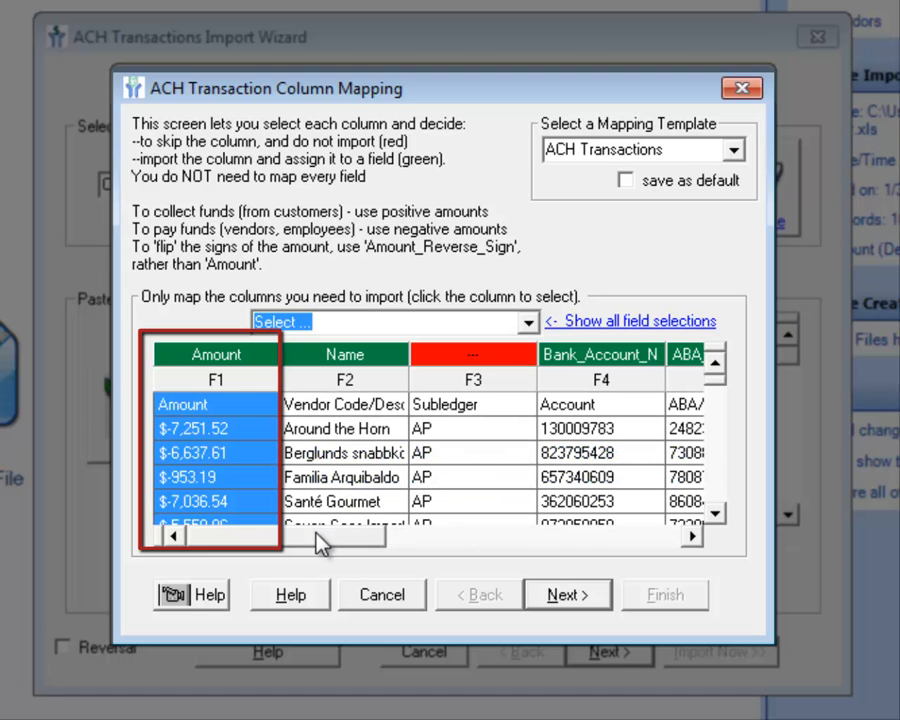
pyautogui.click(530, 322)
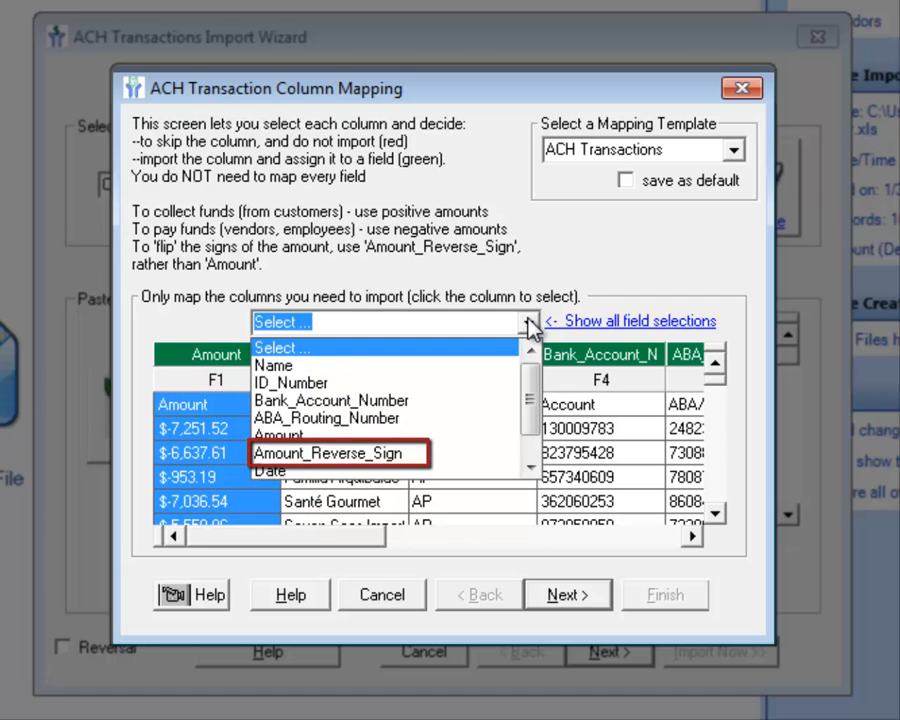
pyautogui.click(528, 324)
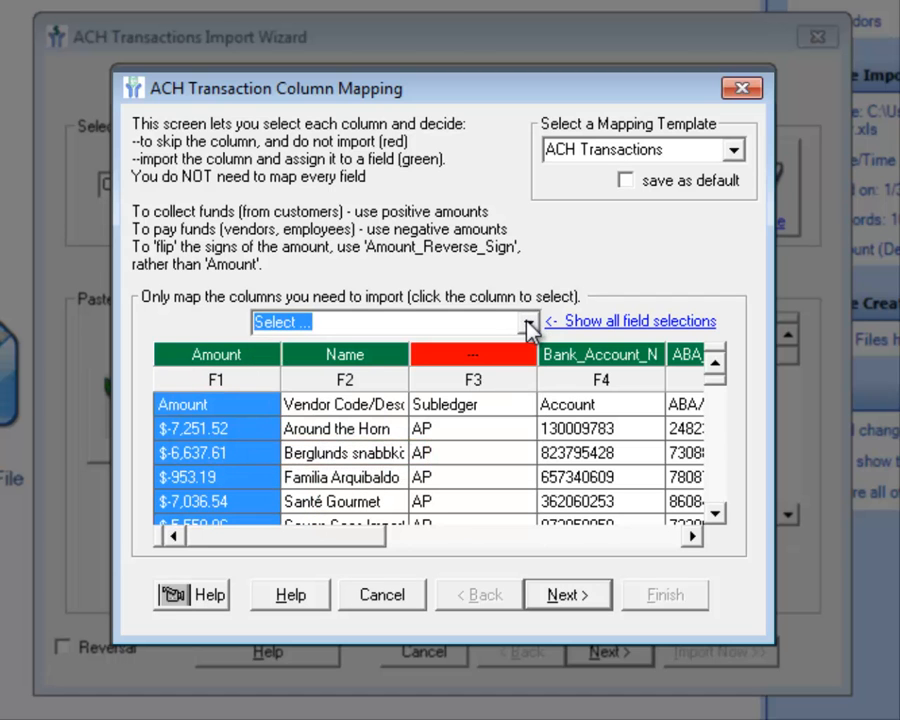
pyautogui.click(527, 325)
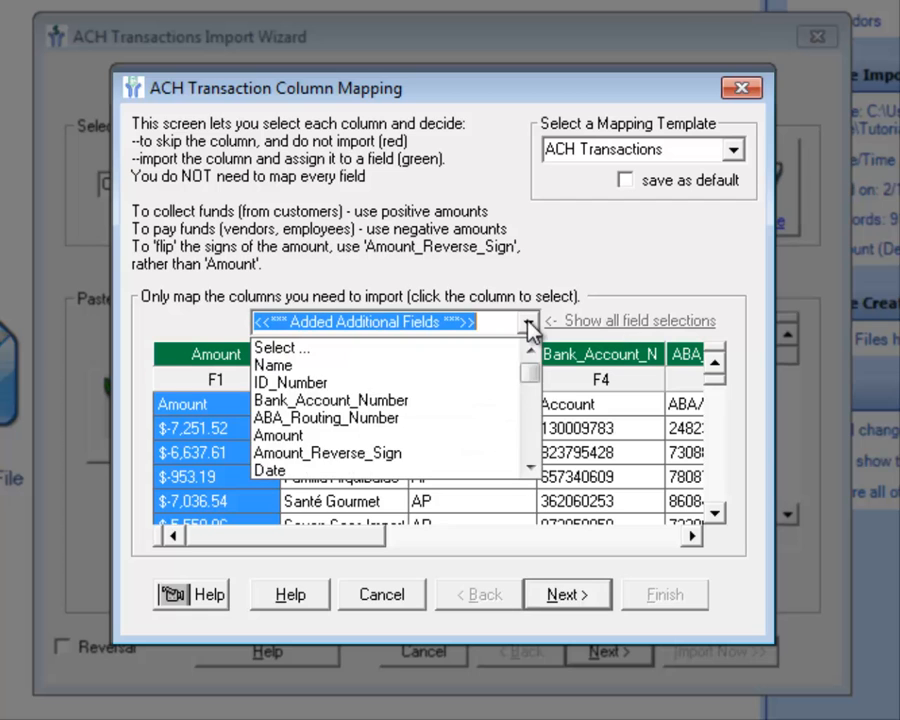
pyautogui.click(528, 326)
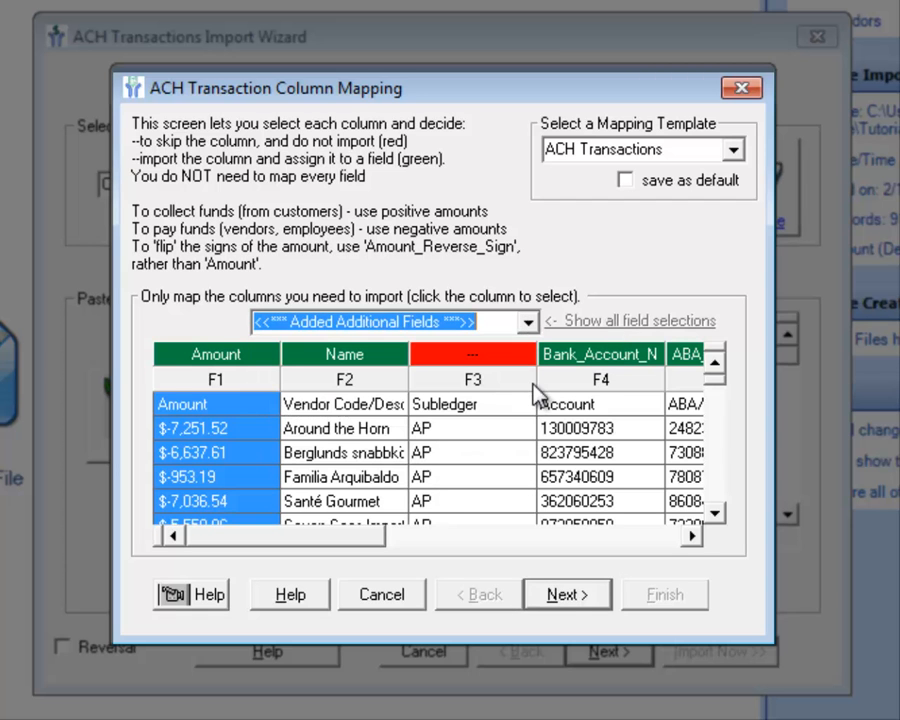
pyautogui.click(562, 596)
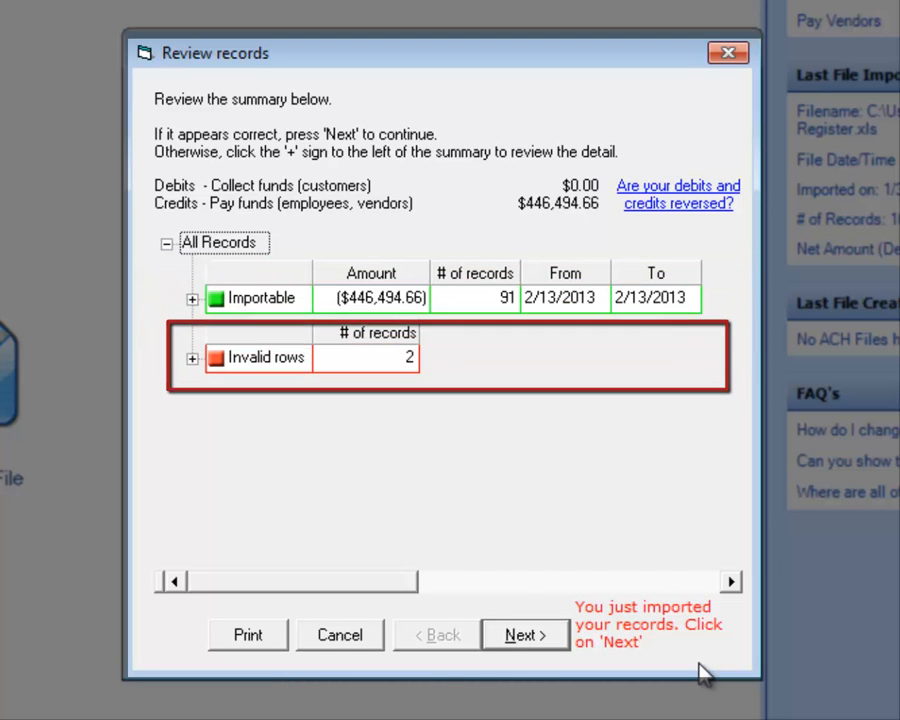
# - Review the details of the invalid rows in the import summary and finish the import
pyautogui.click(192, 358)
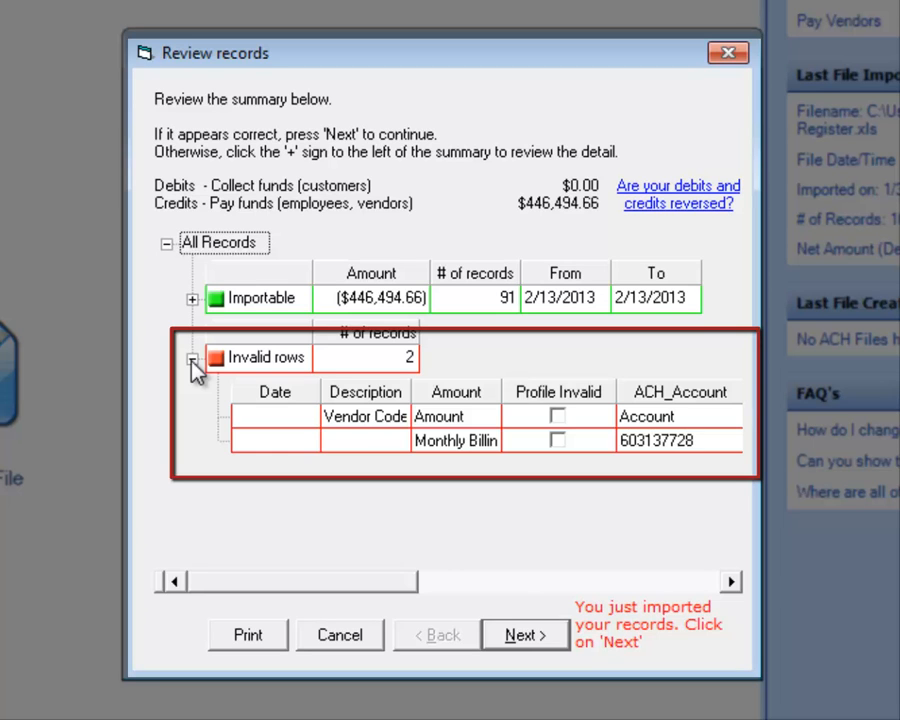
pyautogui.click(192, 359)
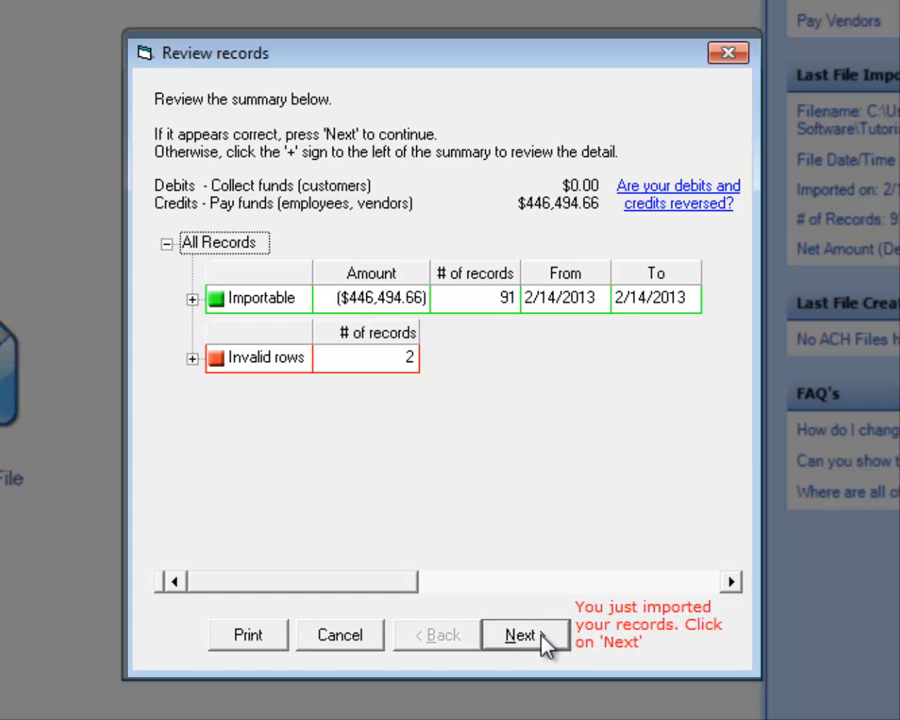
pyautogui.click(546, 643)
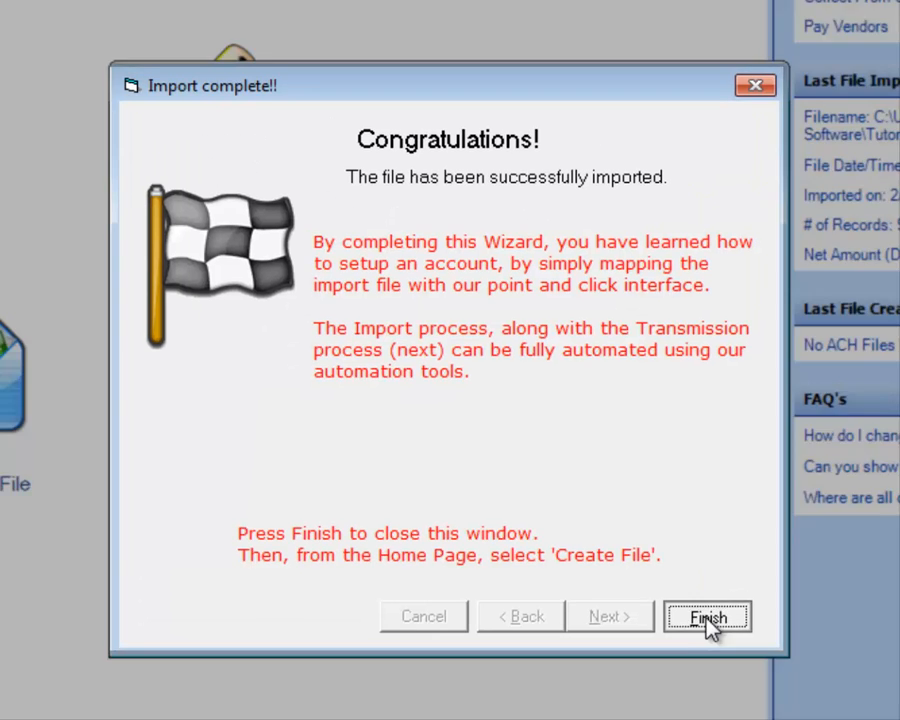
pyautogui.click(700, 612)
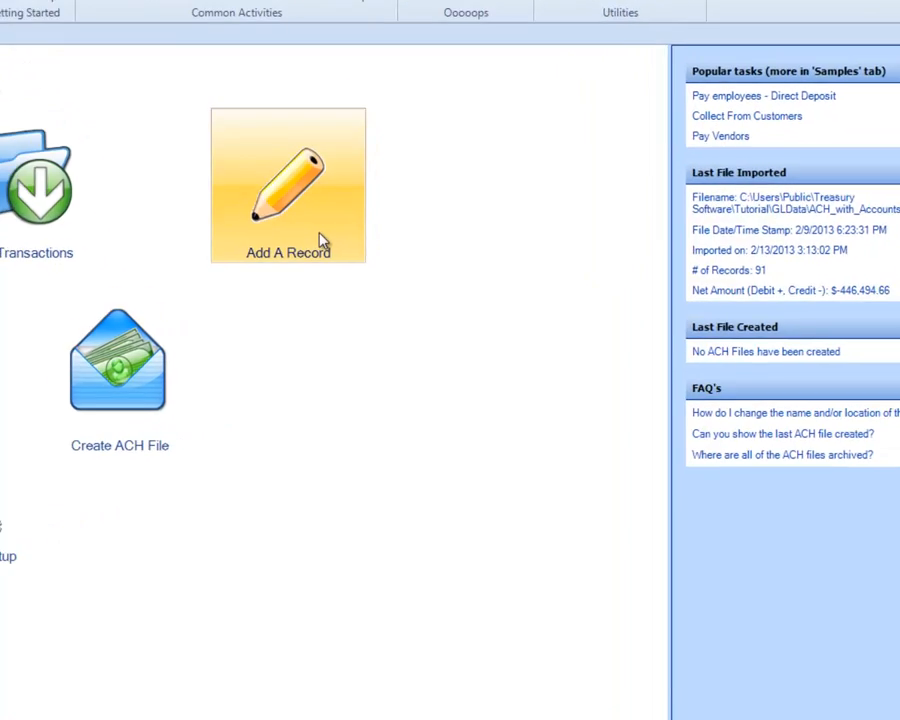
# - Add a manual record for the existing payee Benjamin Franklin with a credit payment of $1,000.00
pyautogui.click(350, 268)
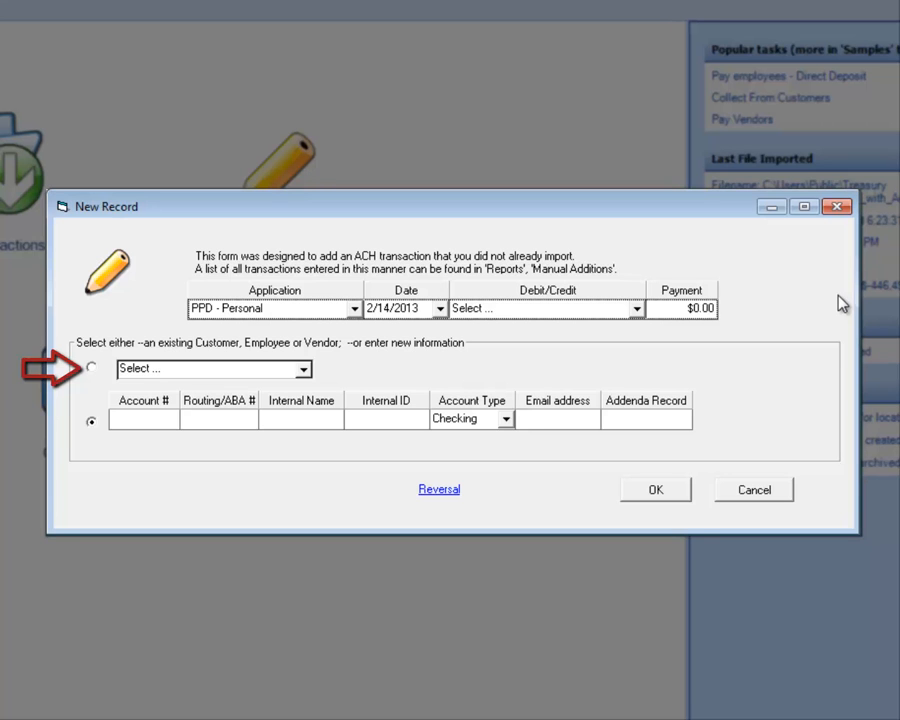
pyautogui.click(302, 371)
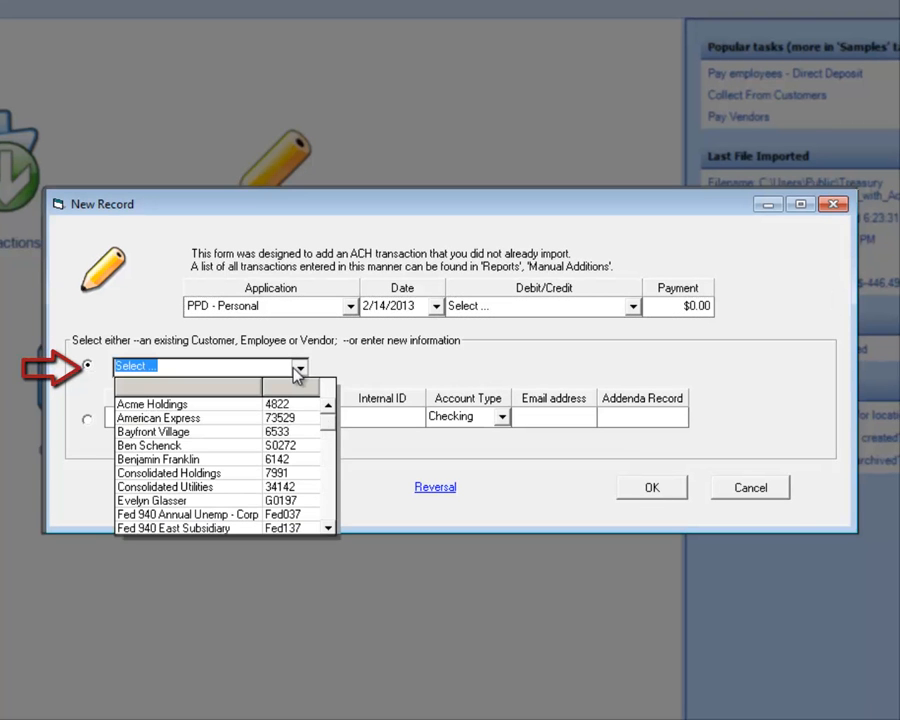
pyautogui.click(249, 460)
pyautogui.write('1000')
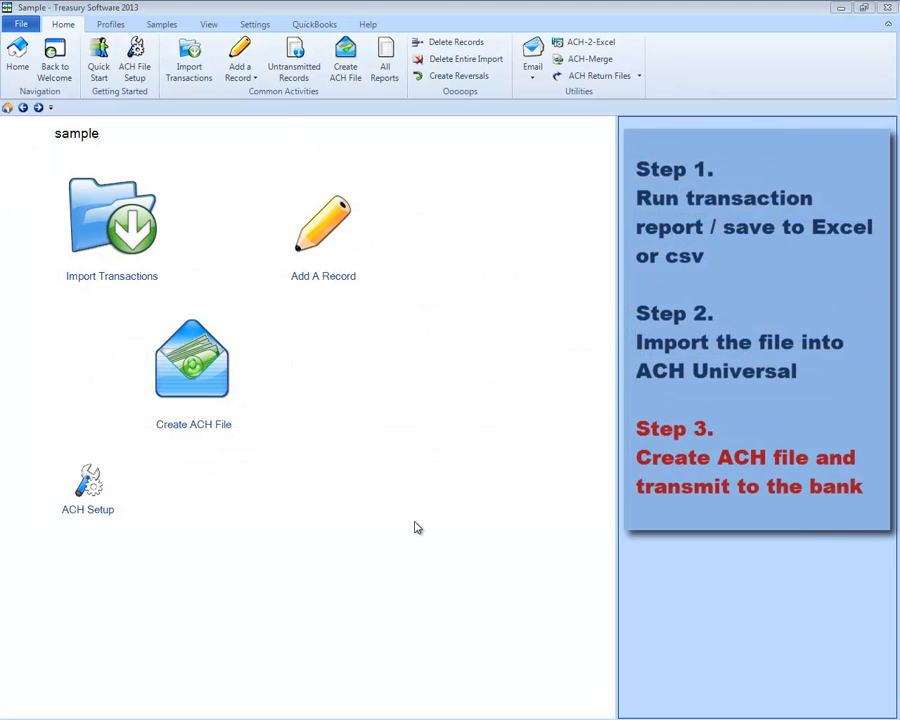
# - List the untransmitted ACH records and filter the Name column to show only Benjamin Franklin
pyautogui.click(224, 390)
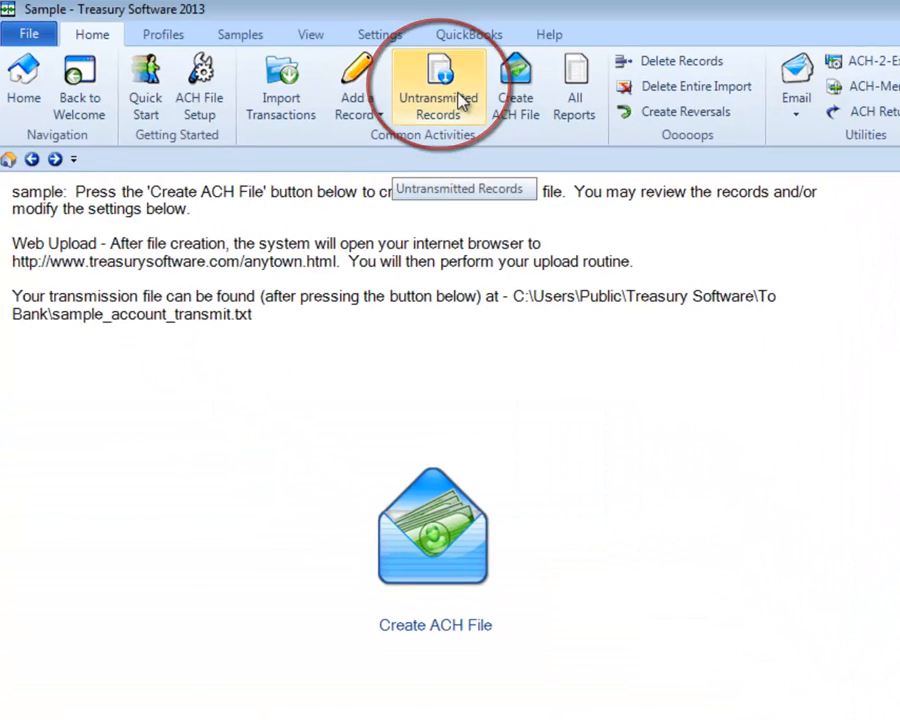
pyautogui.click(458, 102)
pyautogui.click(269, 334)
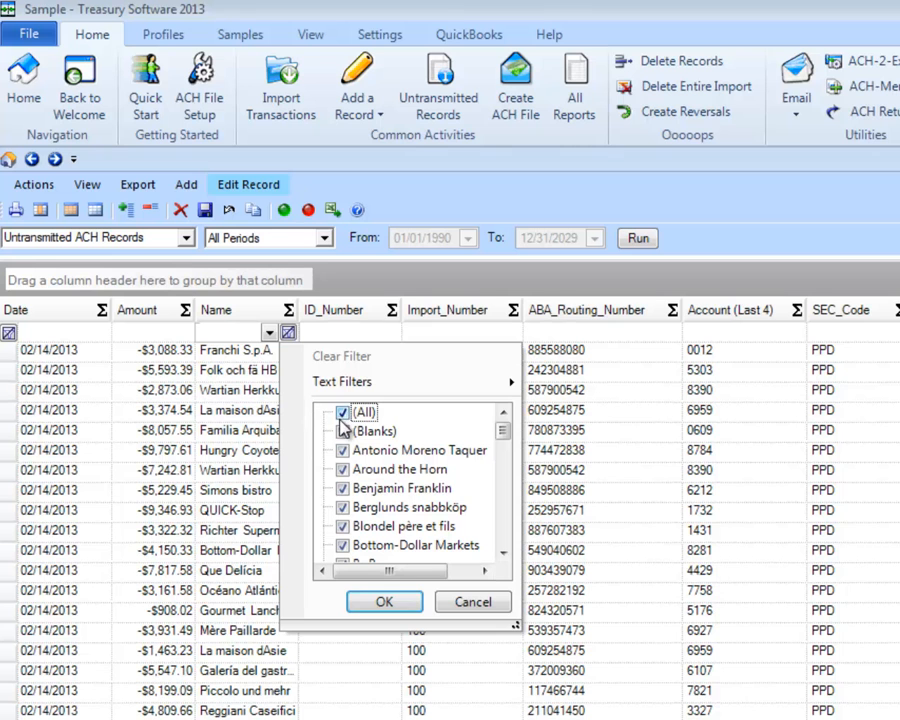
pyautogui.click(344, 414)
pyautogui.click(342, 488)
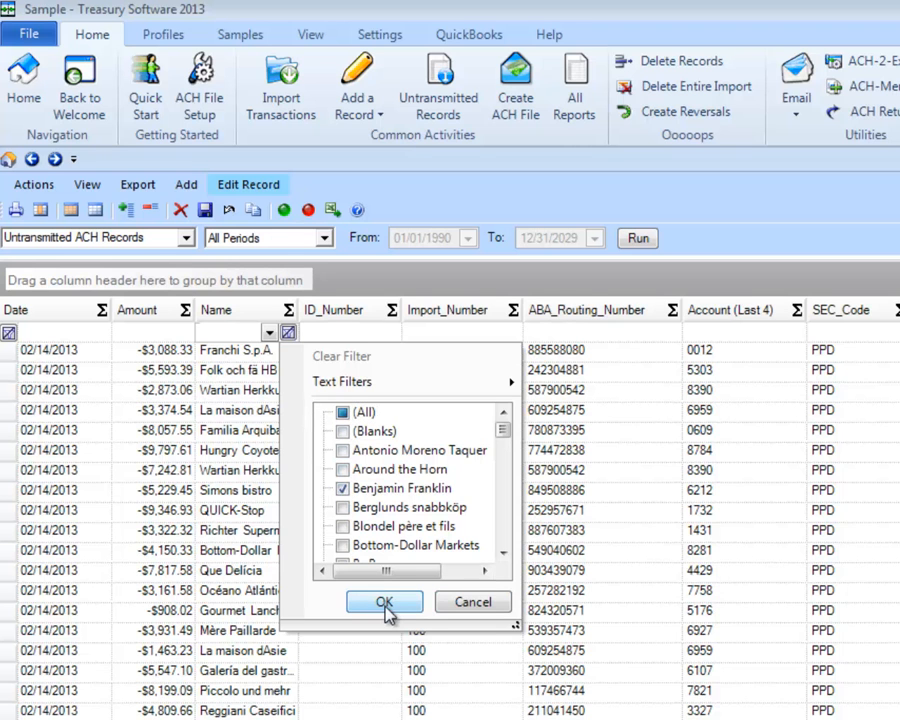
pyautogui.click(386, 604)
# - Edit the filtered record to set its date to 2/15/2013, save it and rerun the untransmitted records report
pyautogui.click(11, 352)
pyautogui.click(248, 185)
pyautogui.click(446, 336)
pyautogui.click(416, 426)
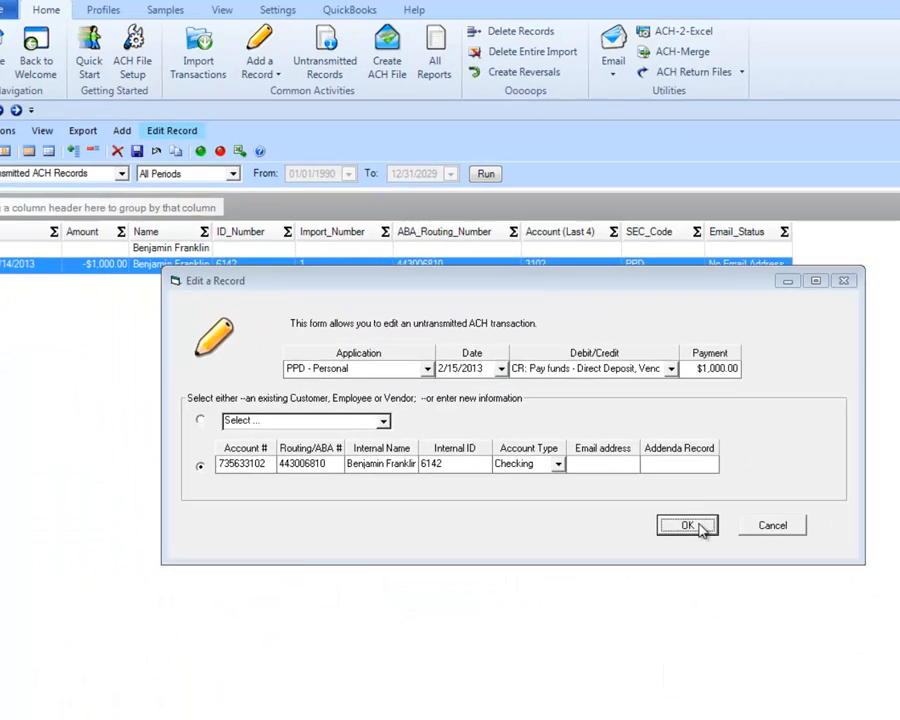
pyautogui.click(698, 525)
pyautogui.click(643, 481)
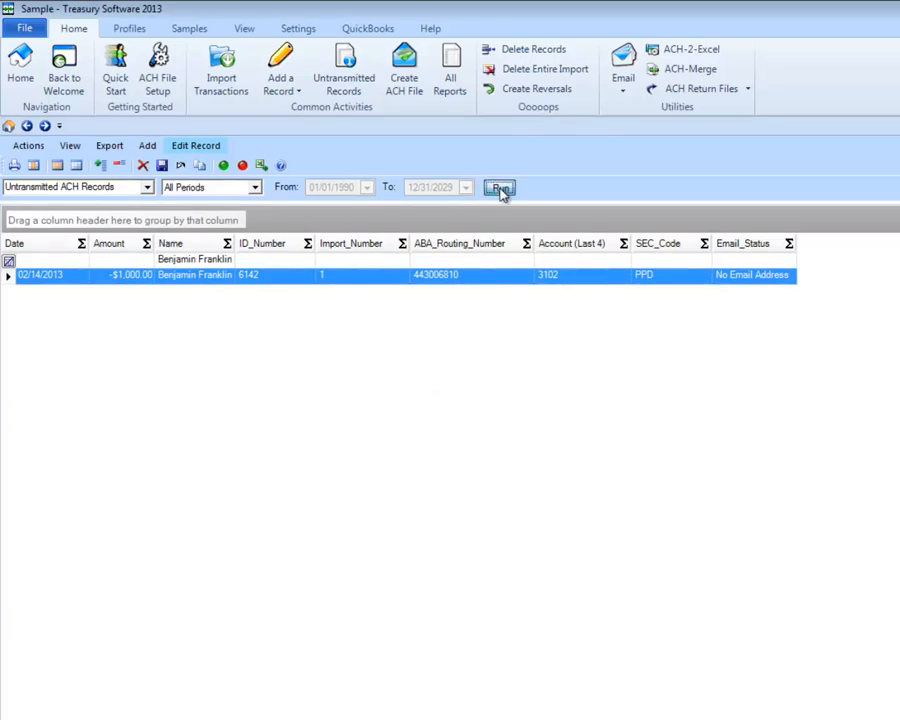
pyautogui.click(500, 188)
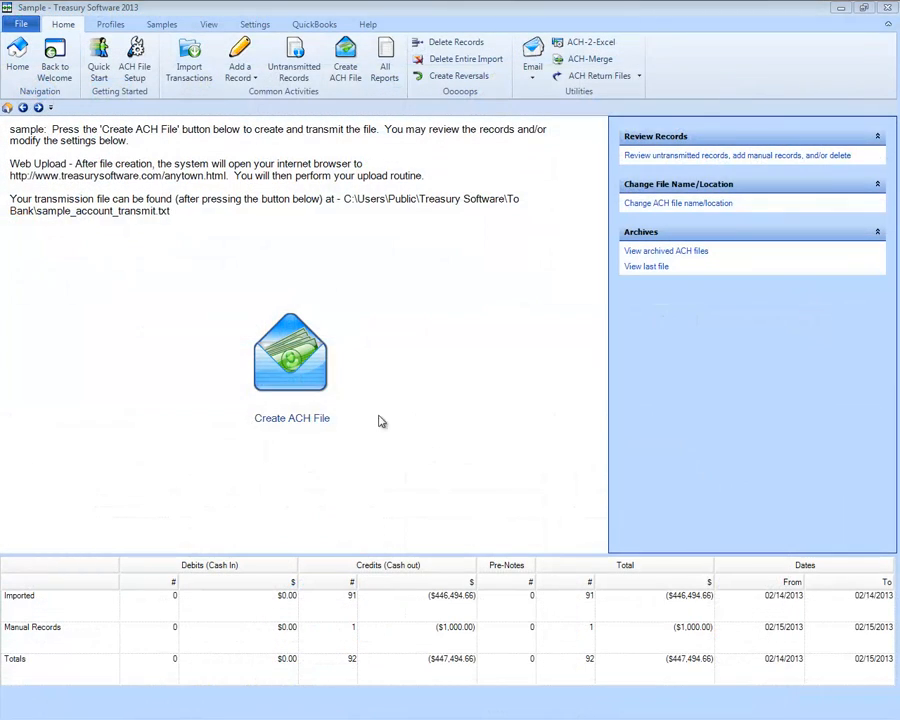
# - Create the ACH file for transmission, and view the available transmission methods in the Transmission Options
pyautogui.click(334, 389)
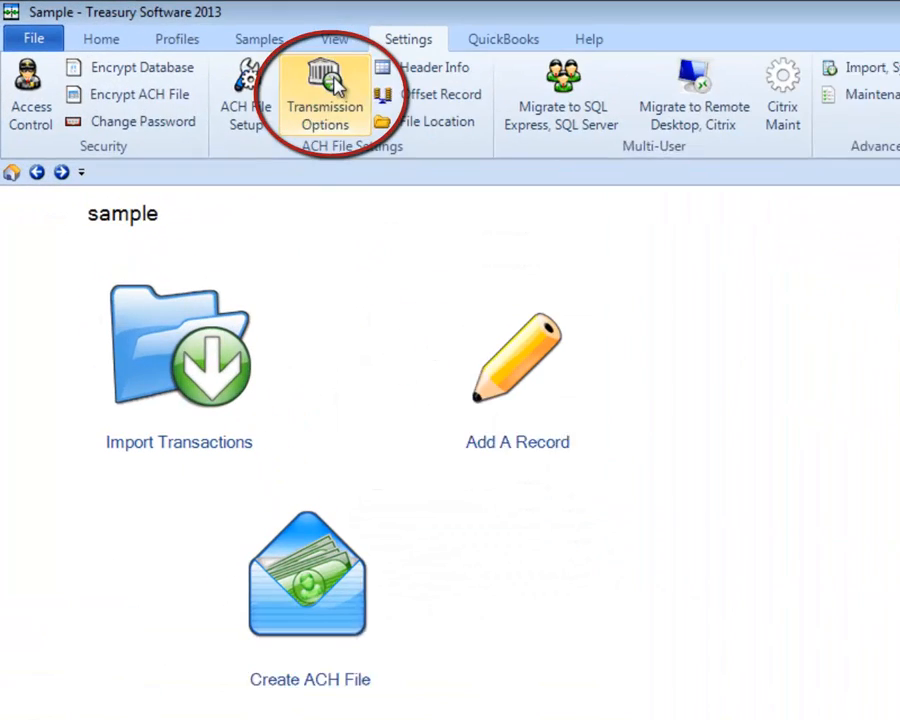
pyautogui.click(343, 88)
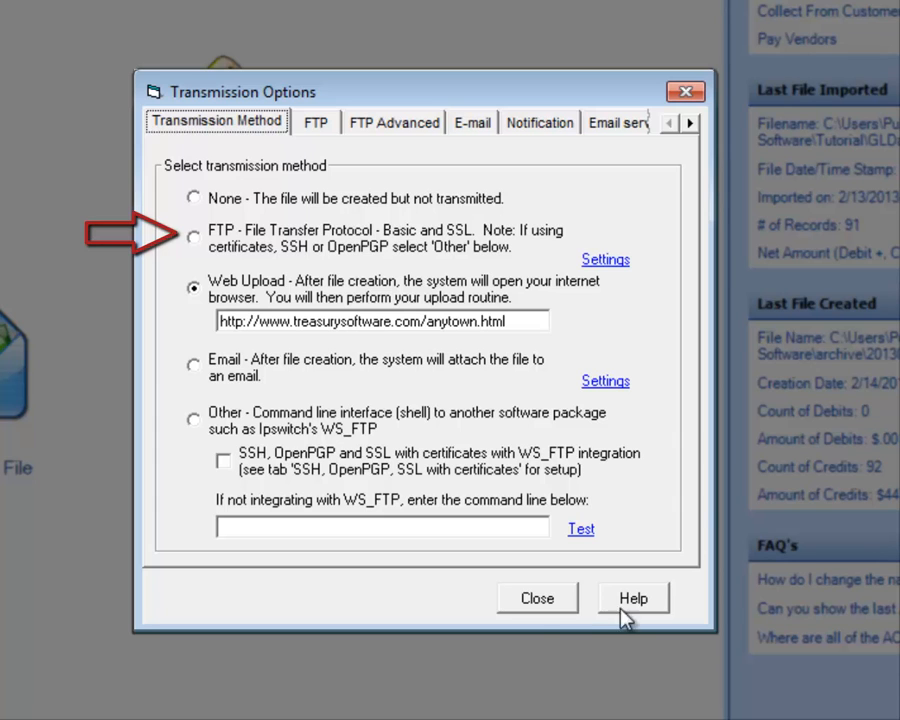
pyautogui.click(538, 608)
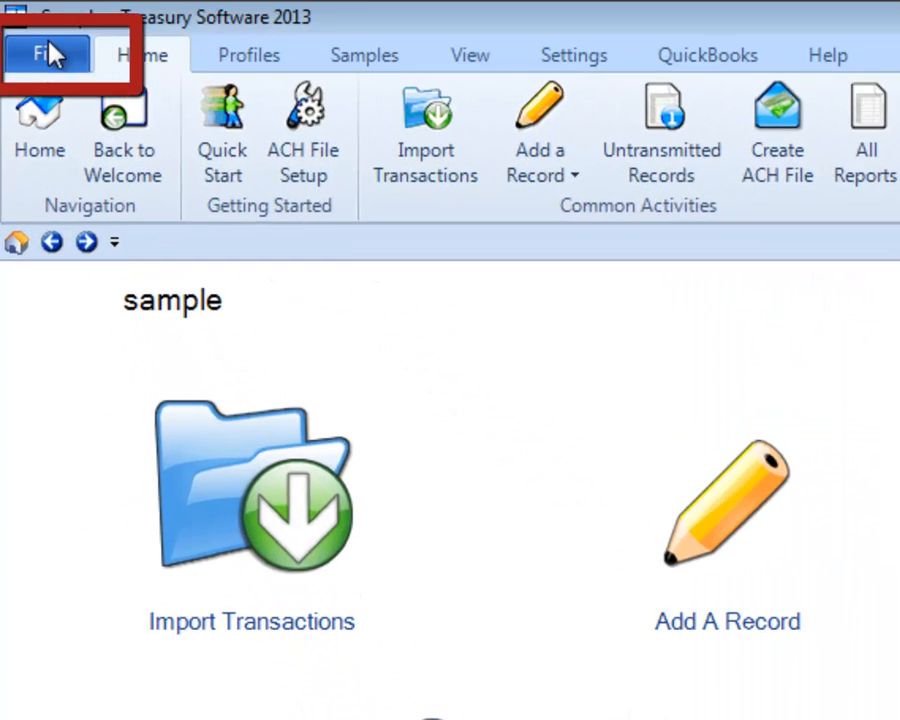
# - Create a new account named checking and add it to the catalog with the Account Wizard
pyautogui.click(23, 25)
pyautogui.click(97, 113)
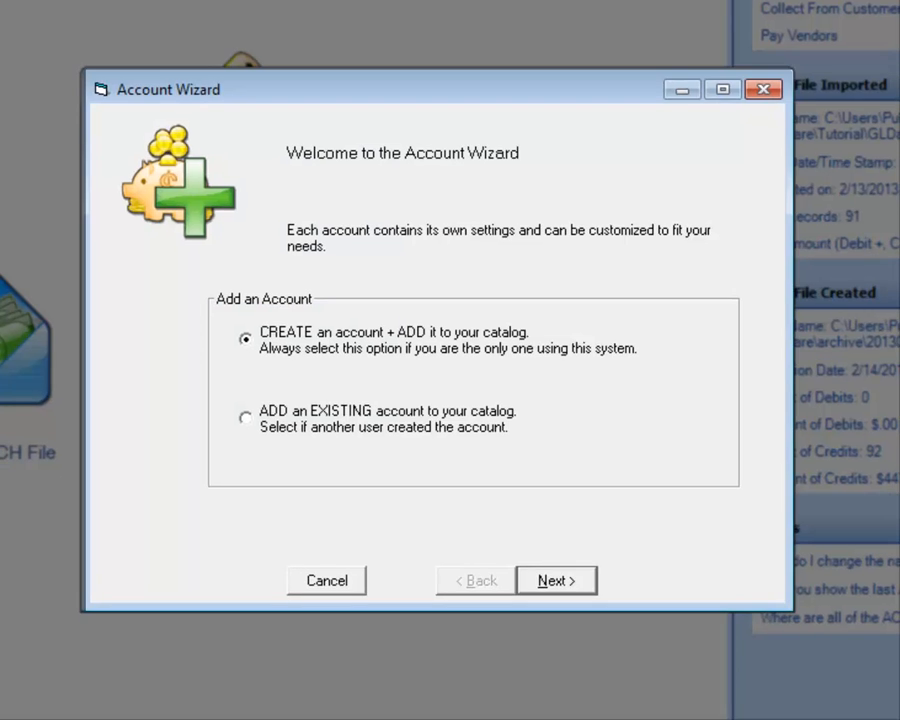
pyautogui.click(548, 582)
pyautogui.write('checking')
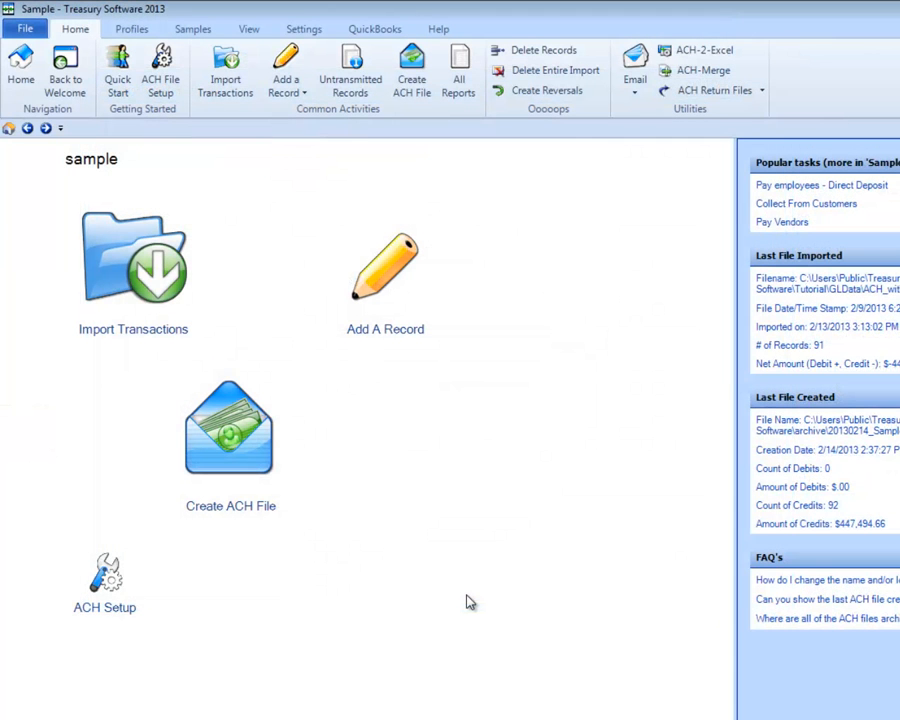
# - Start the ACH Setup Wizard and proceed to the bank and company header details with Quick Setup
pyautogui.click(104, 578)
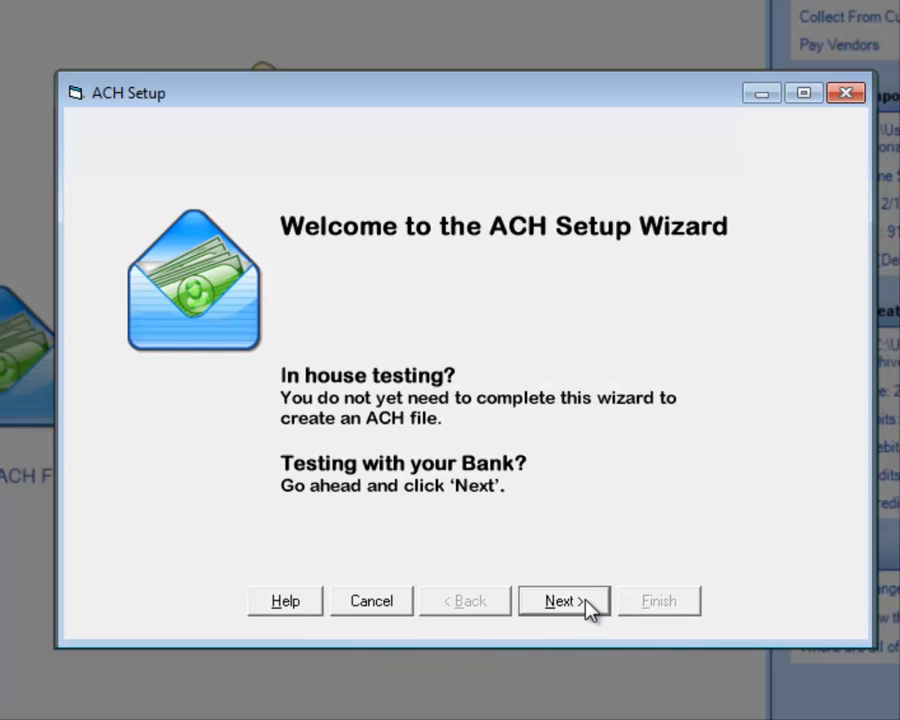
pyautogui.click(563, 601)
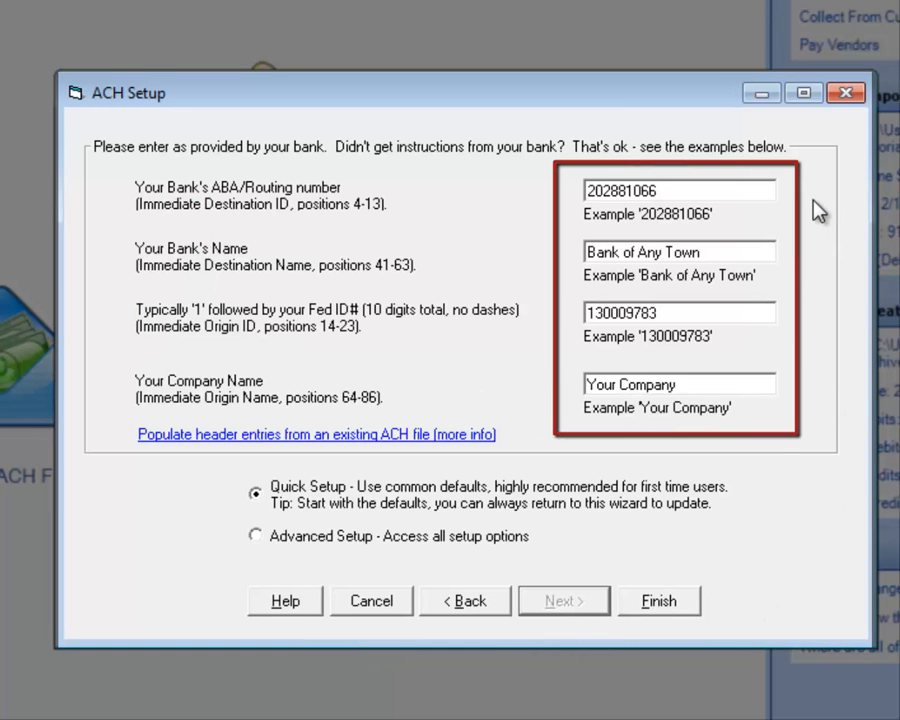